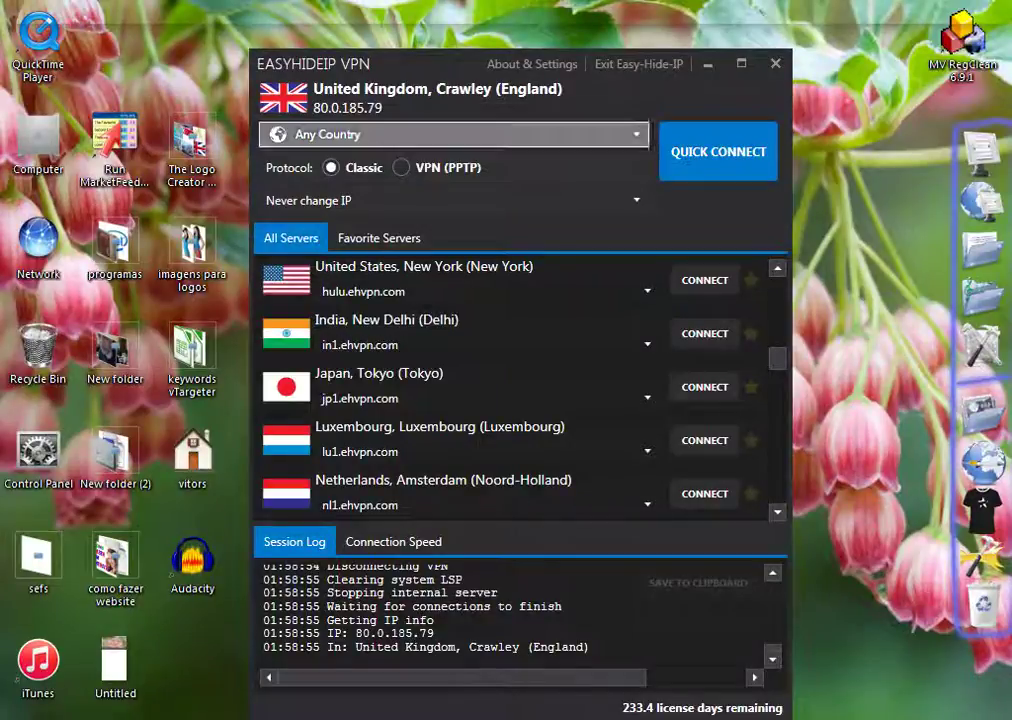
Select France as the server country and Quick Connect to a Paris server.
click(330, 134)
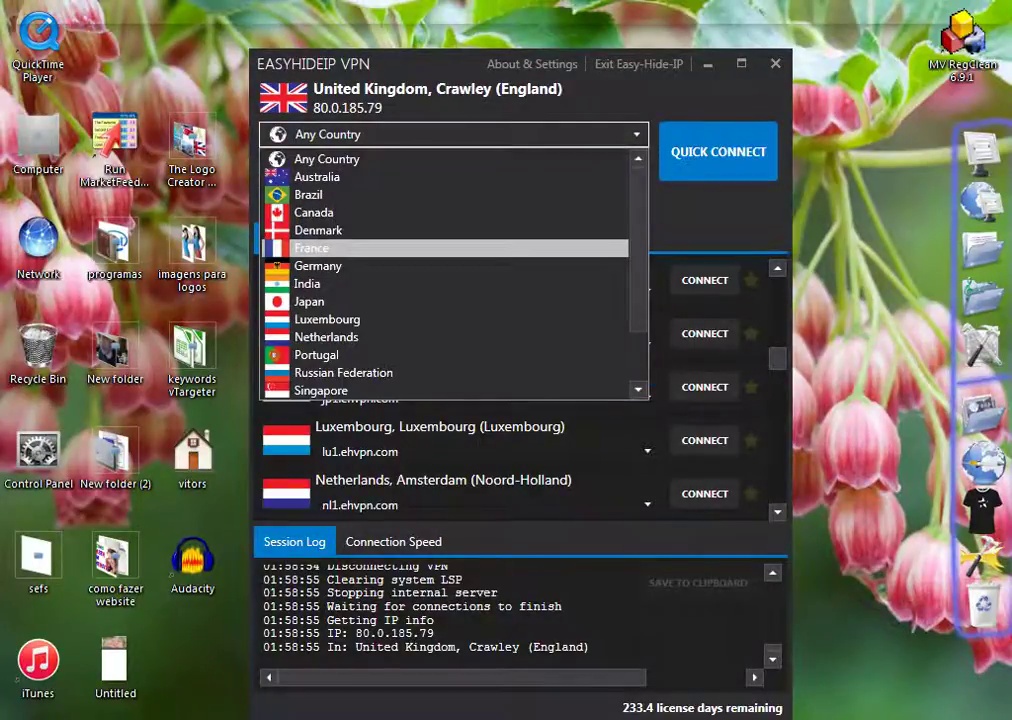
click(311, 248)
click(330, 134)
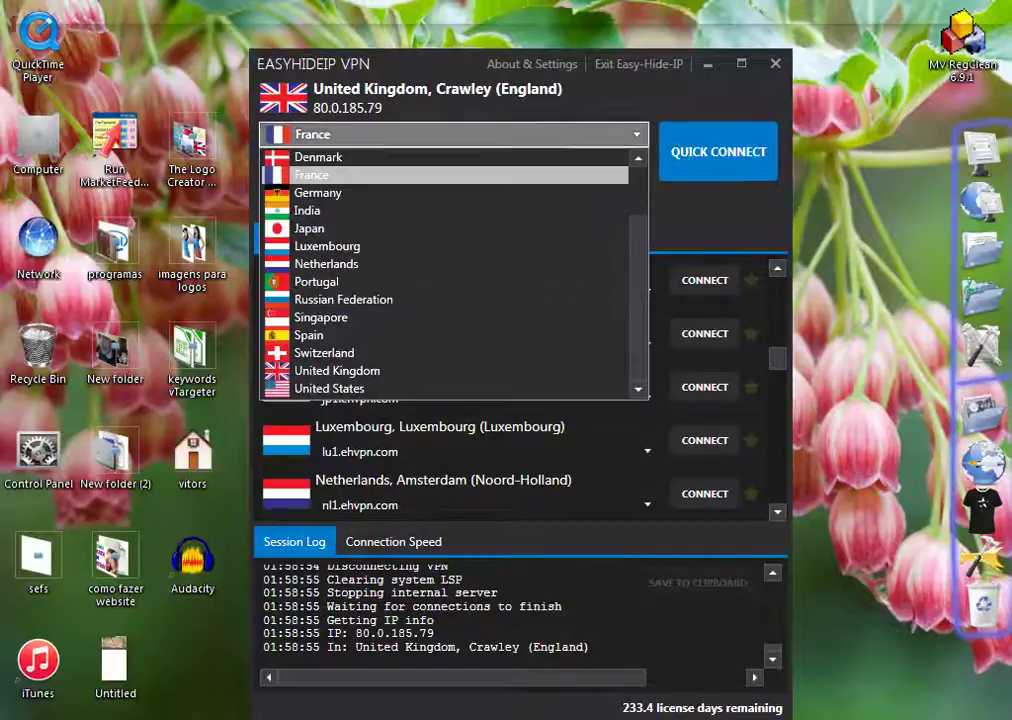
click(311, 169)
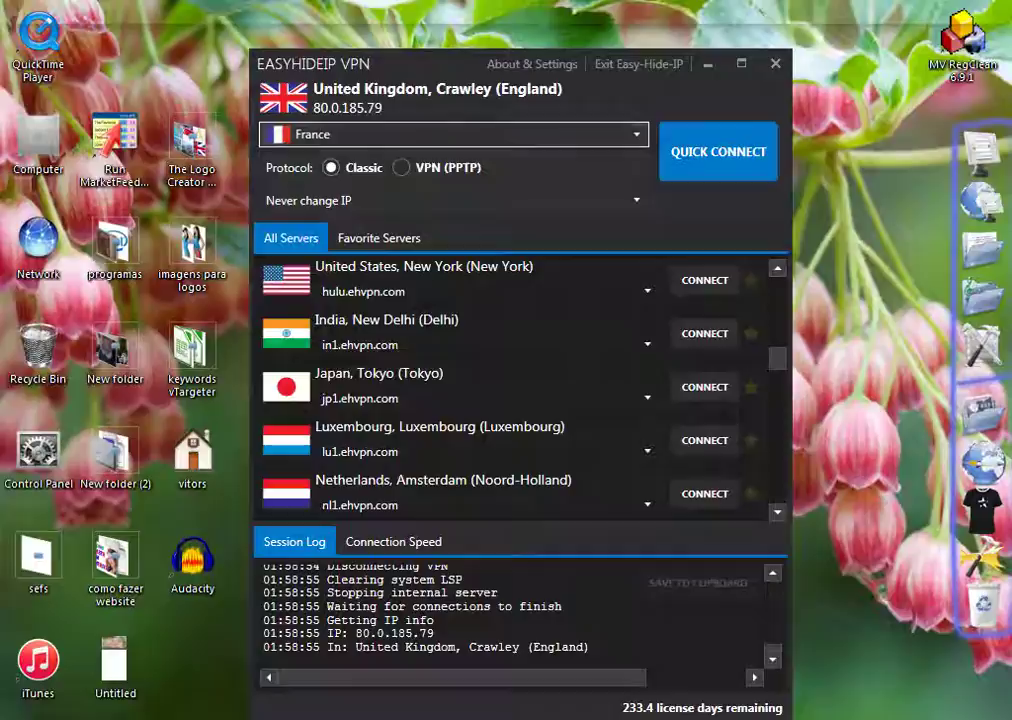
click(718, 151)
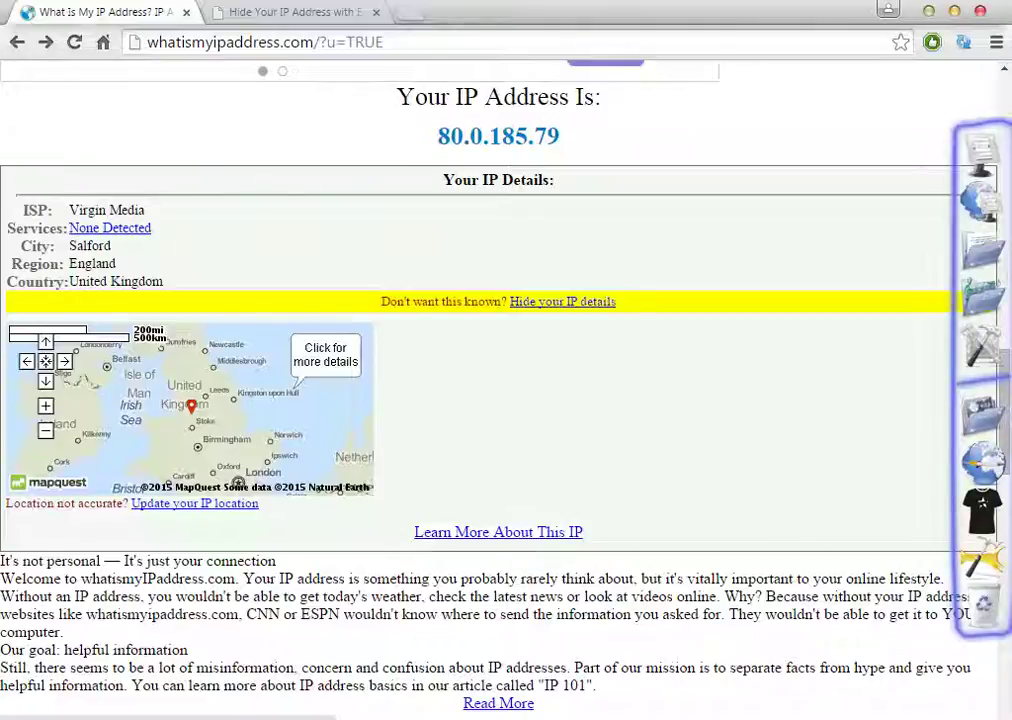
Reload whatismyipaddress.com to confirm the French IP 195.154.188.21 from Free SAS.
key(F5)
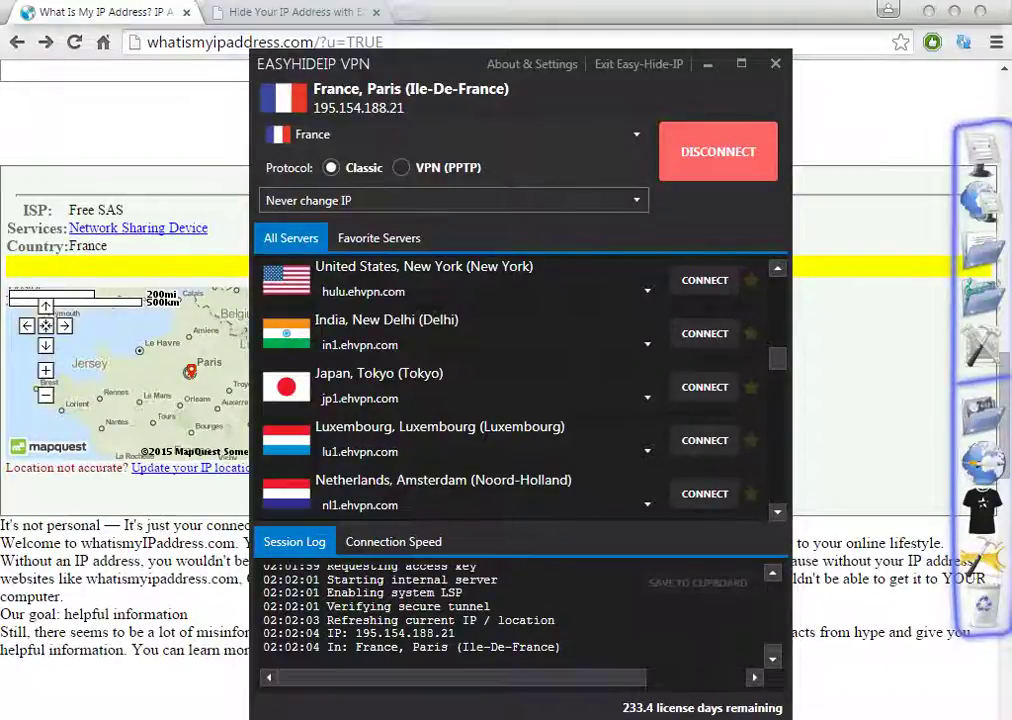
Change the IP interval from Never change IP to Change IP every 1 min.
click(330, 200)
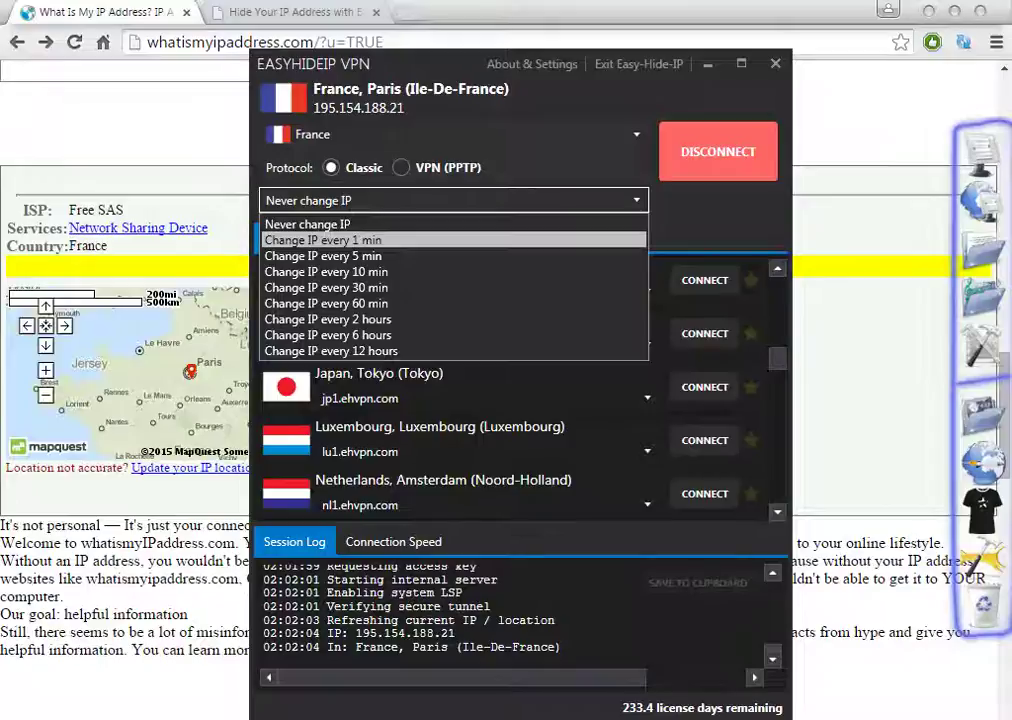
key(Return)
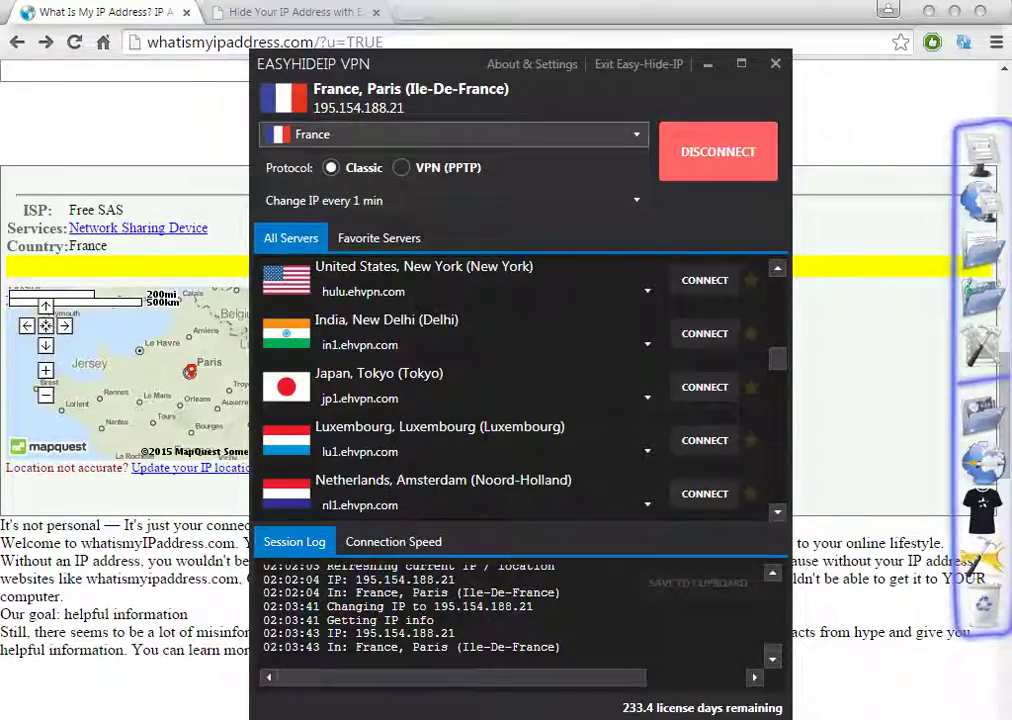
click(453, 134)
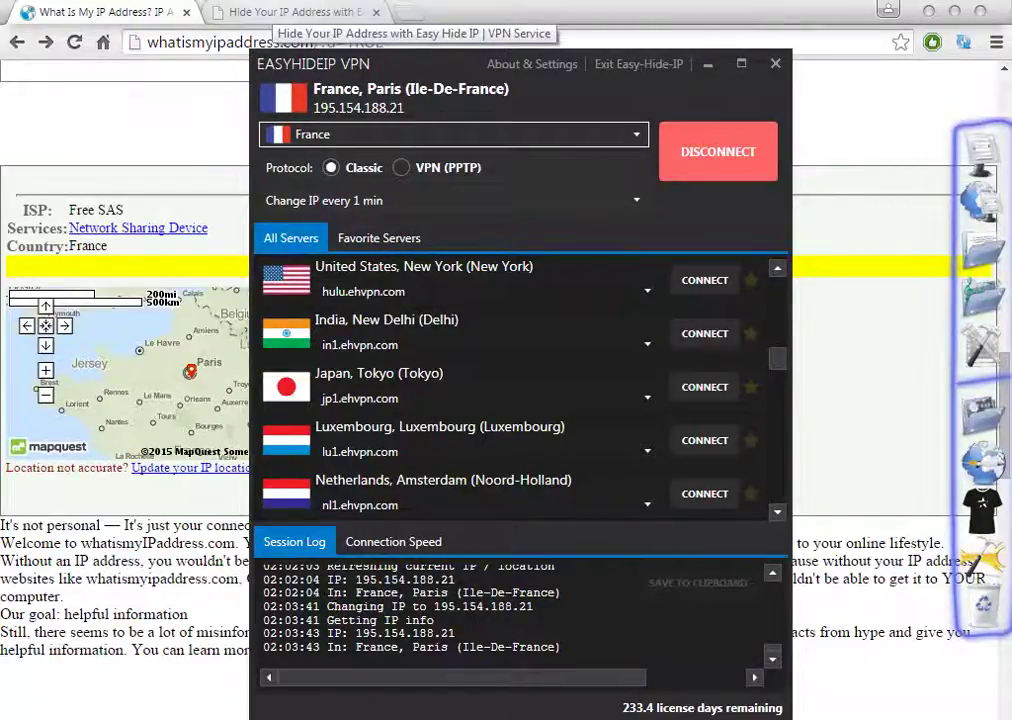
Show easy-hide-ip.com by switching to the Hide Your IP Address tab.
click(285, 12)
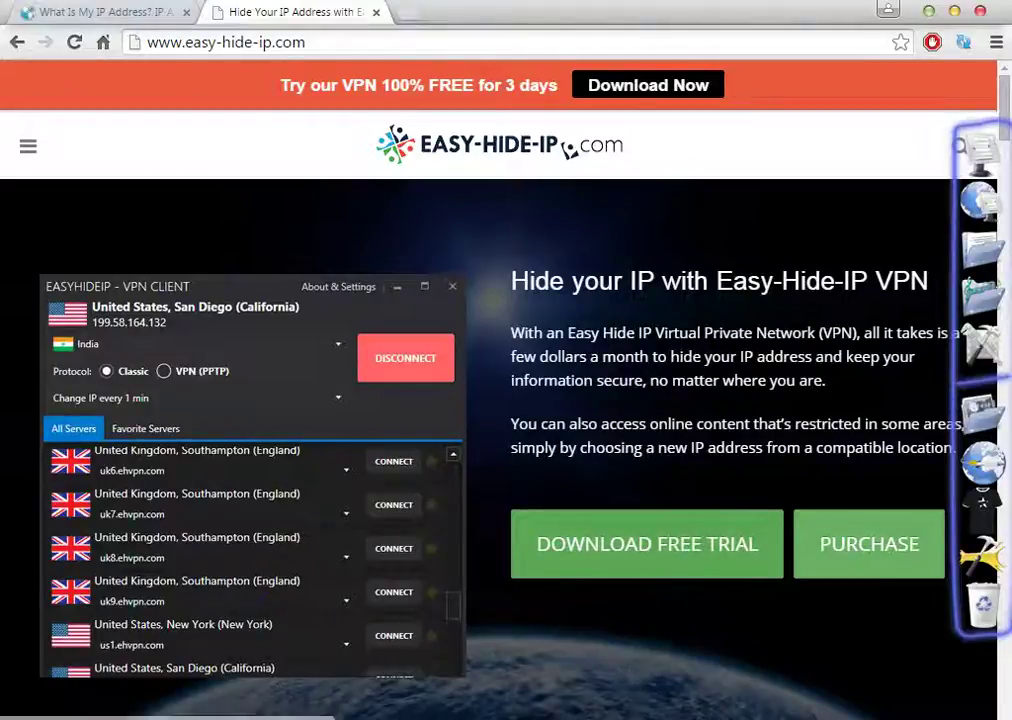
Highlight the words 'dollars a' on easy-hide-ip.com, then clear the selection.
scroll(500, 400, down, 3)
scroll(500, 400, up, 3)
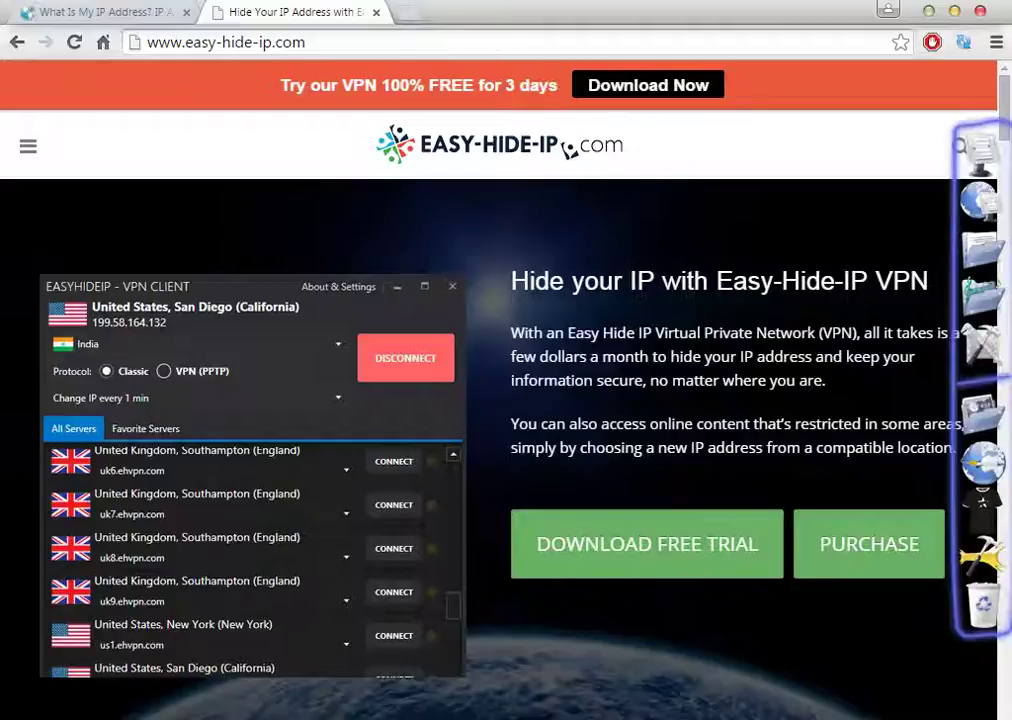
drag(565, 356, 602, 357)
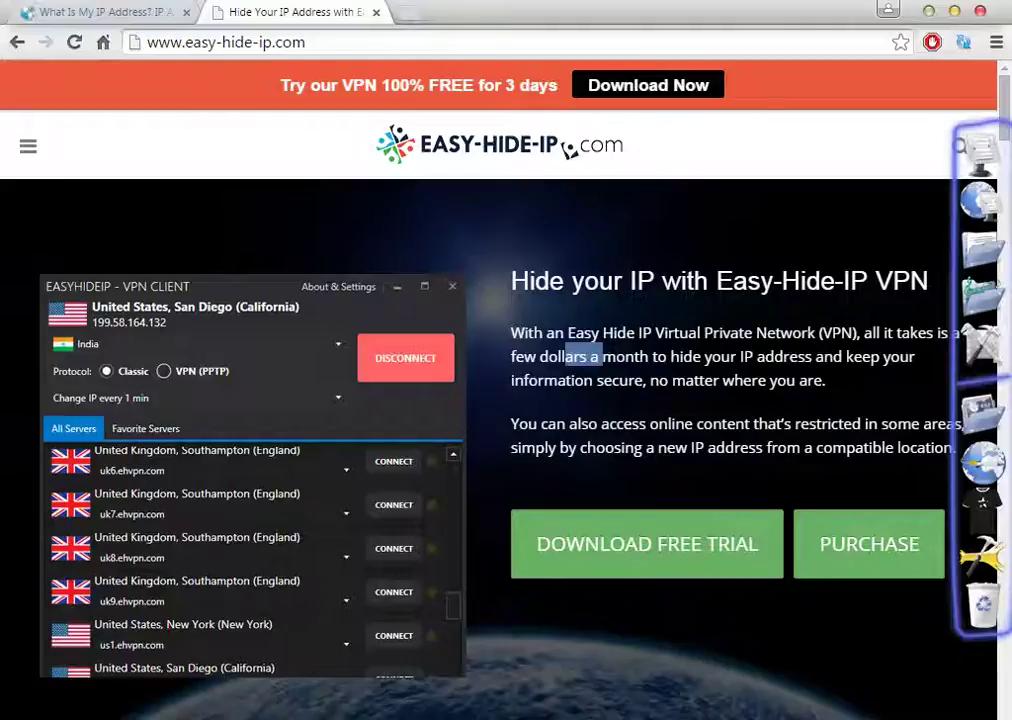
click(602, 357)
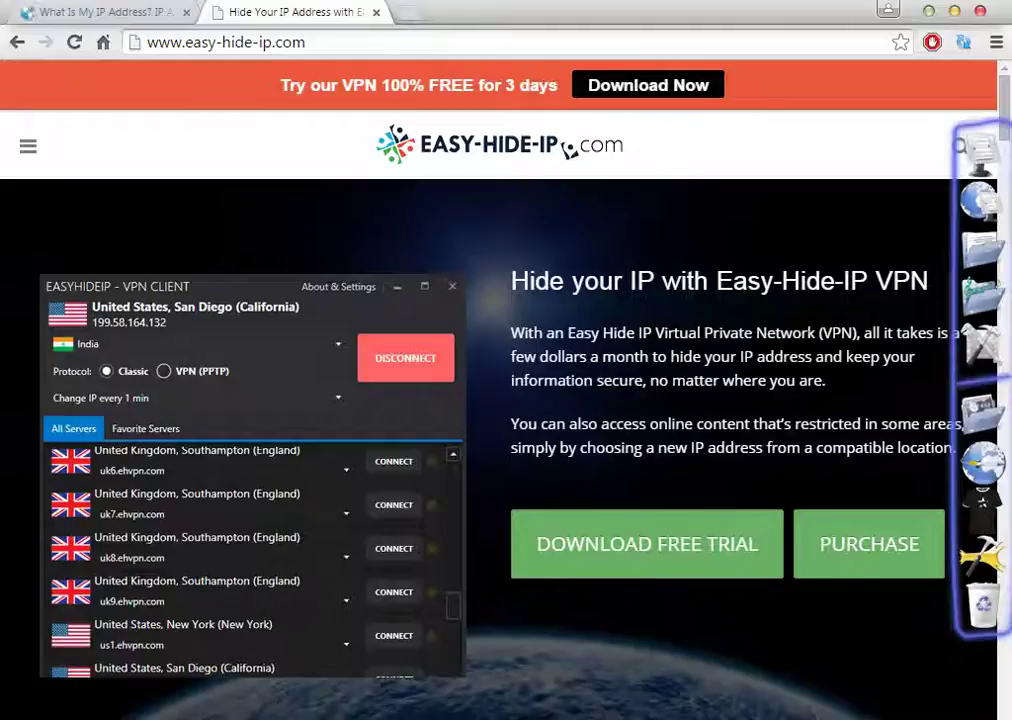
Scroll the easy-hide-ip.com page down through the Our Locations section.
scroll(500, 400, down, 3)
scroll(500, 400, up, 3)
scroll(500, 400, down, 3)
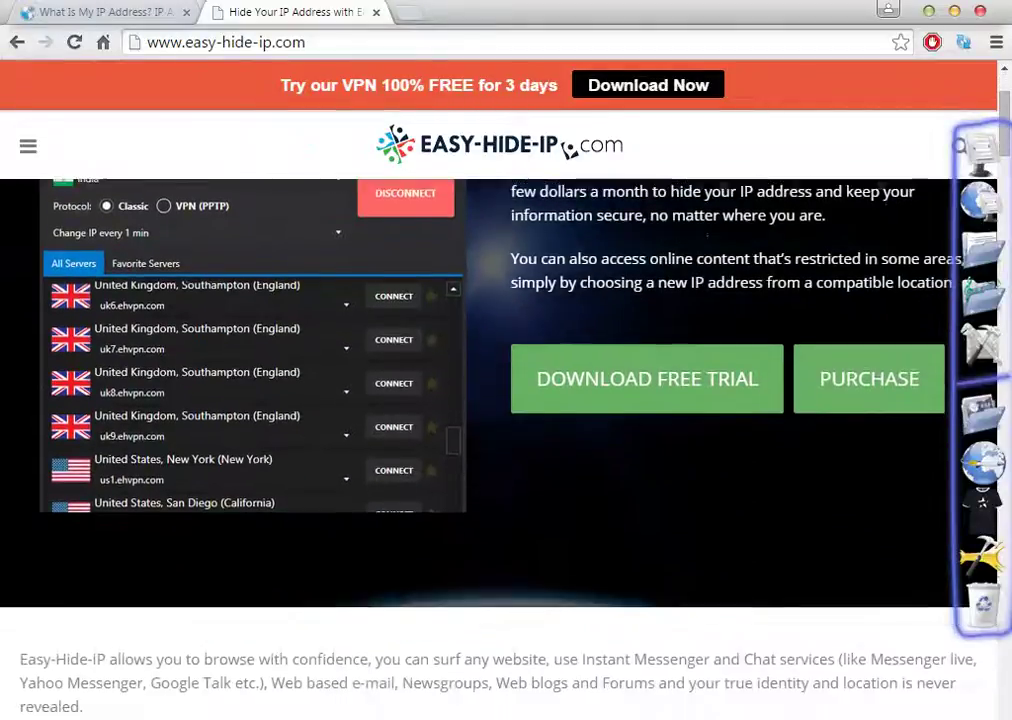
scroll(500, 400, down, 3)
scroll(500, 400, up, 3)
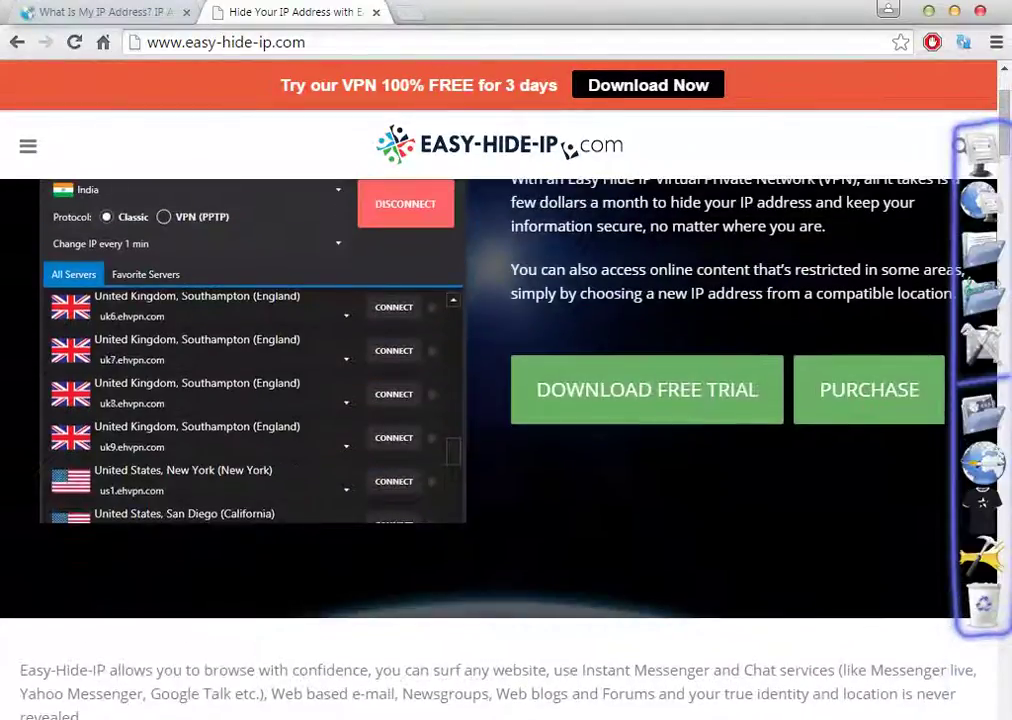
scroll(500, 400, down, 5)
scroll(500, 400, down, 2)
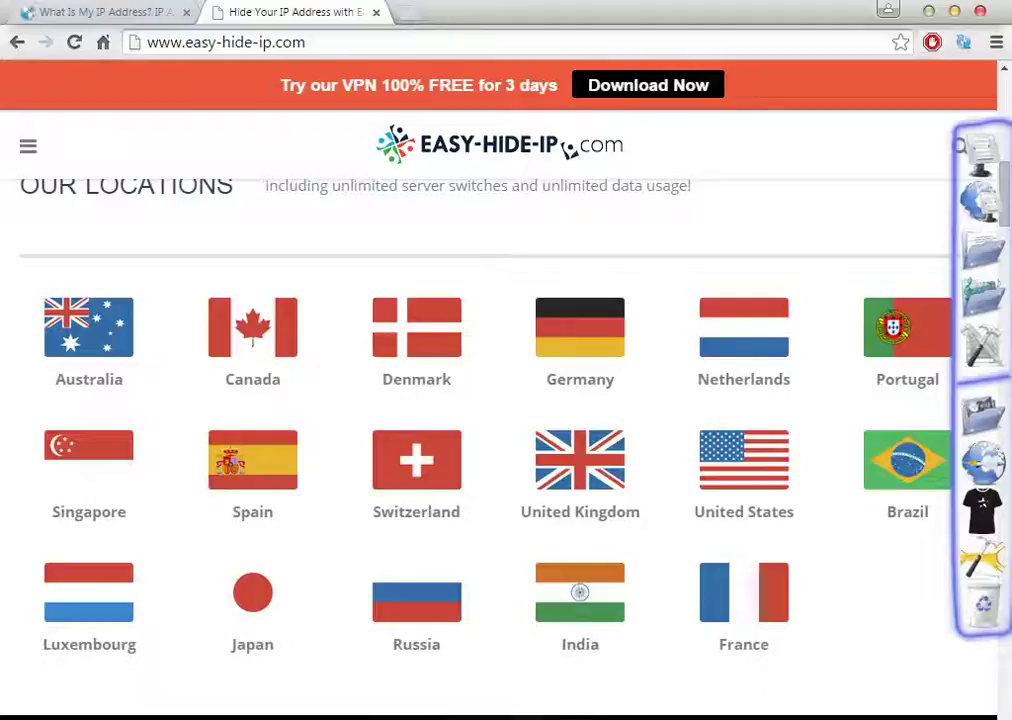
scroll(500, 400, down, 1)
scroll(500, 400, down, 1)
scroll(500, 400, down, 2)
scroll(500, 400, down, 1)
scroll(500, 400, down, 1)
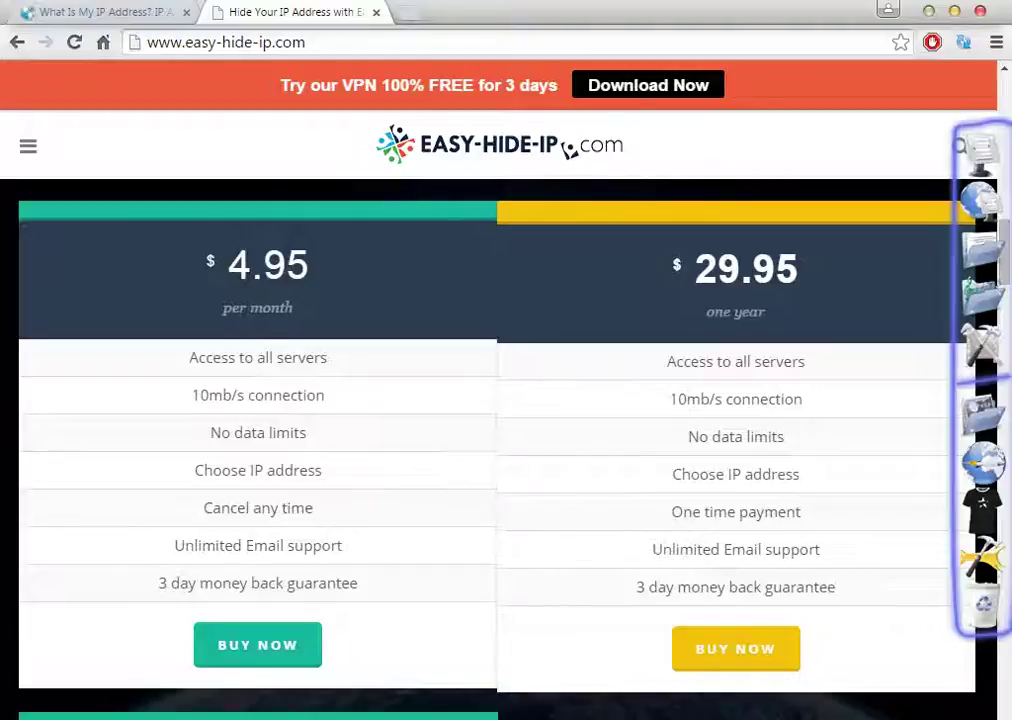
Review the pricing plans ($4.95 monthly to $49.95 two-year), then restore the VPN window.
scroll(500, 400, down, 3)
scroll(500, 400, down, 1)
scroll(500, 400, down, 2)
scroll(500, 400, up, 2)
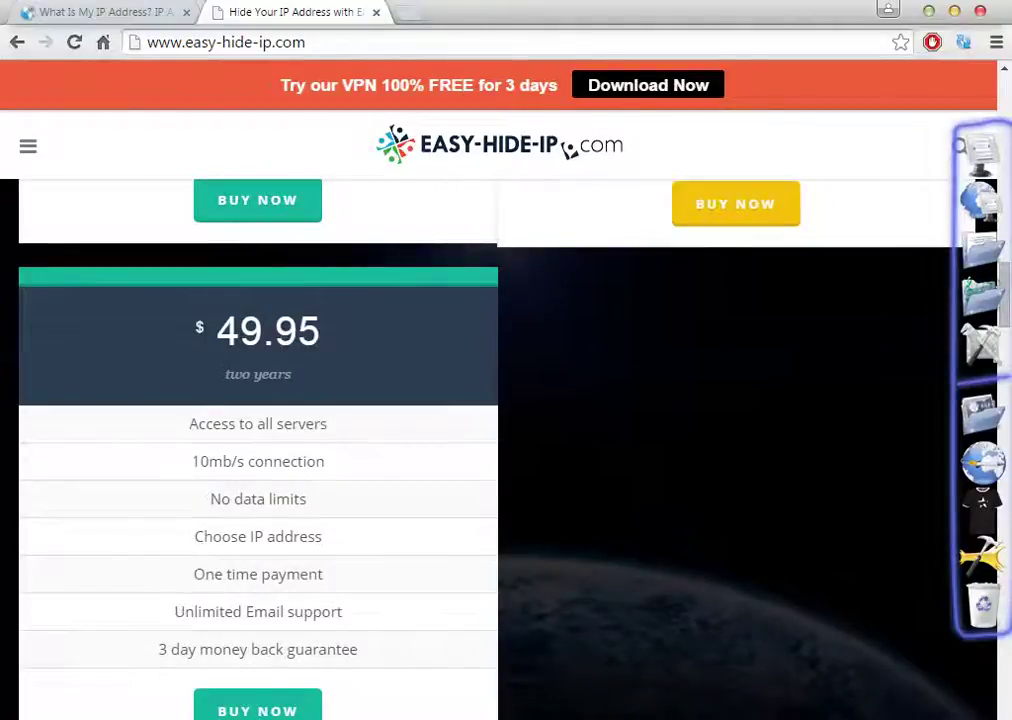
scroll(500, 400, up, 2)
scroll(500, 400, up, 3)
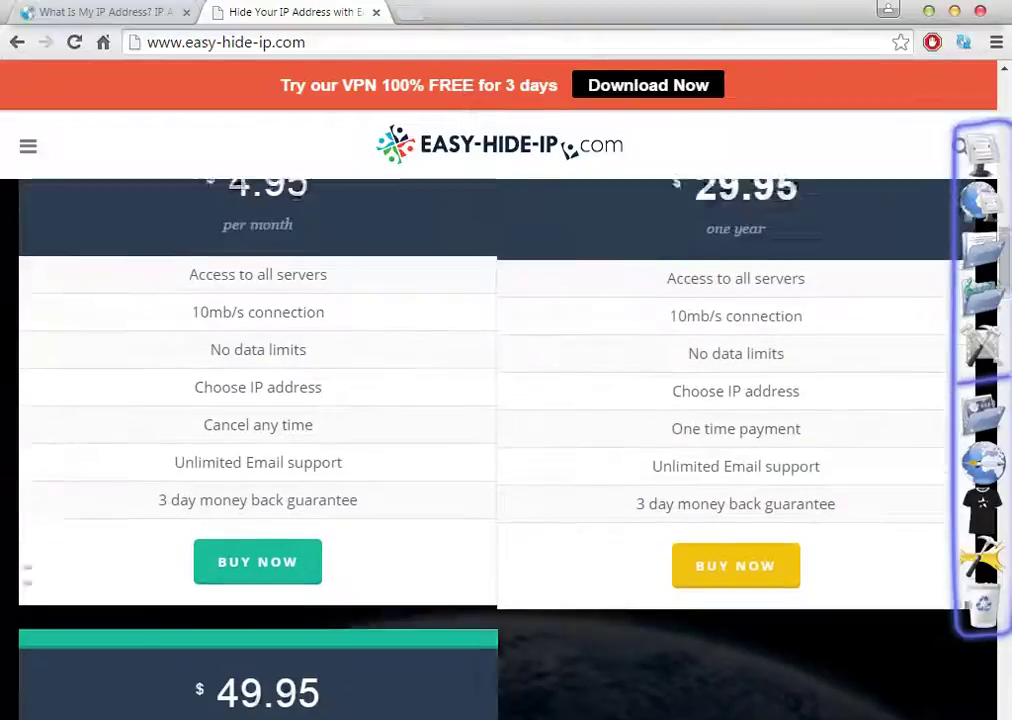
scroll(500, 400, up, 1)
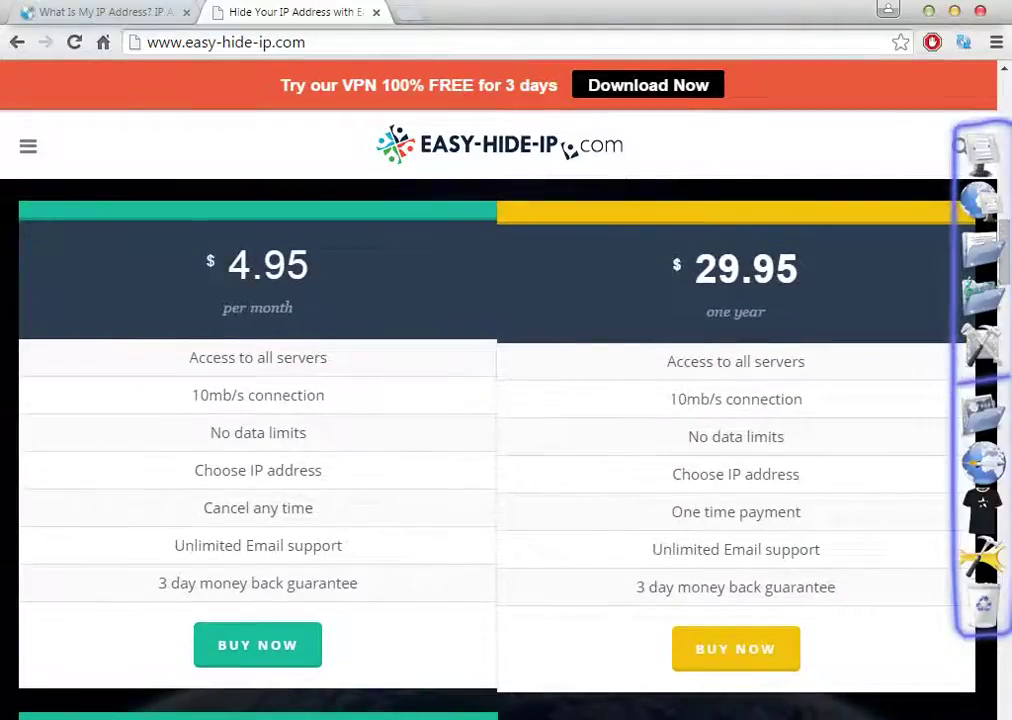
key(alt+Tab)
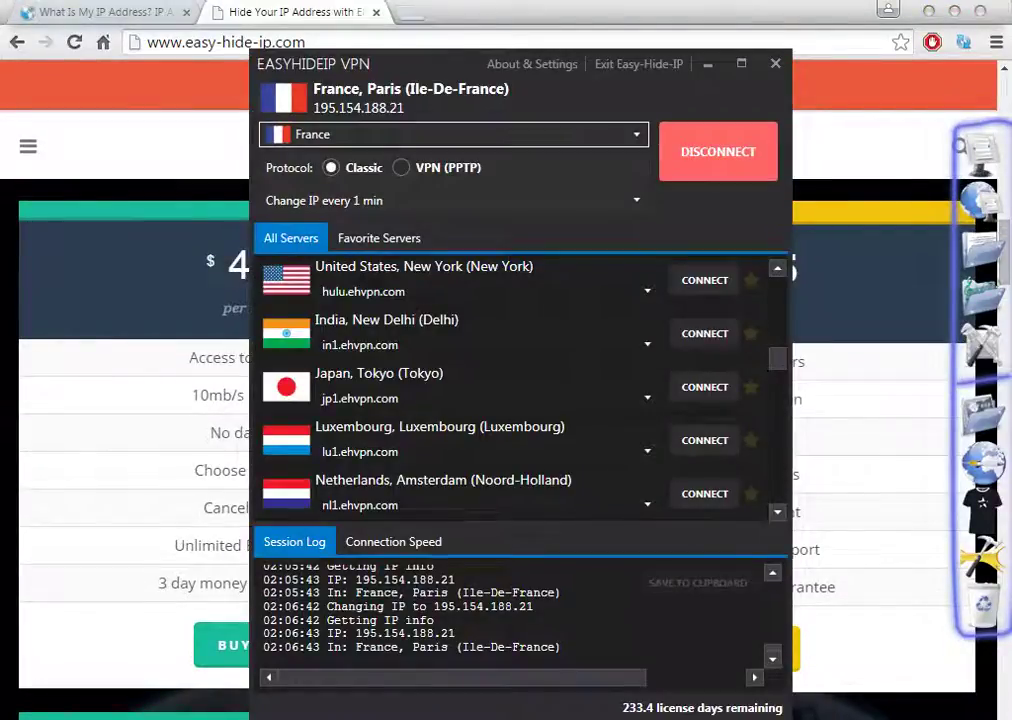
Set the IP interval back from every 1 min to Never change IP.
click(450, 200)
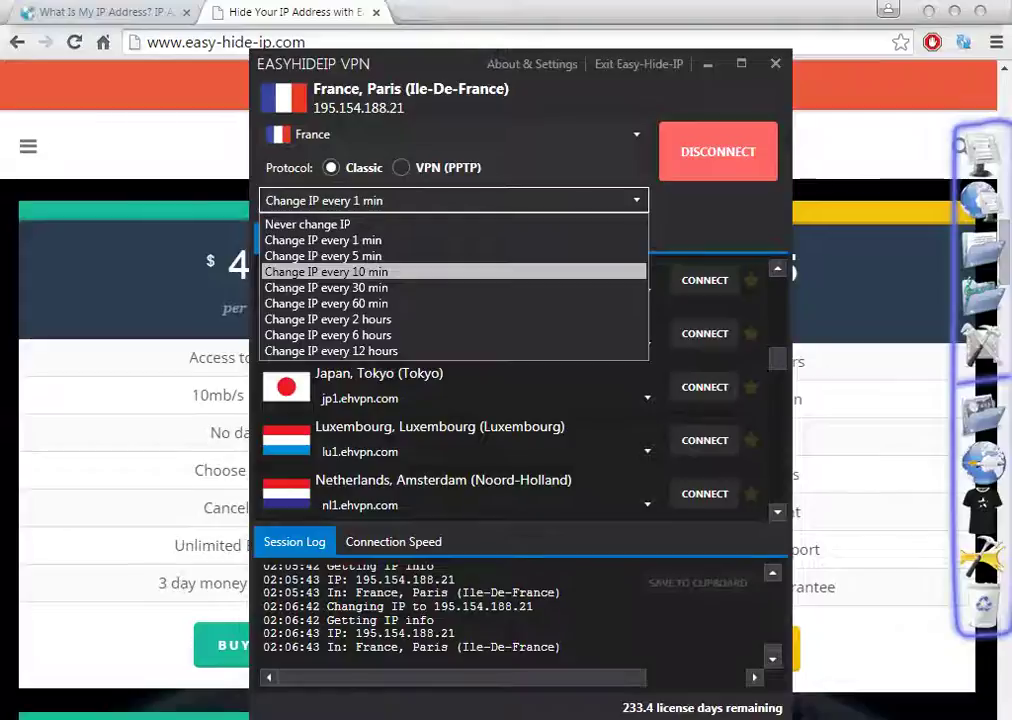
key(Up)
key(Up)
key(Up)
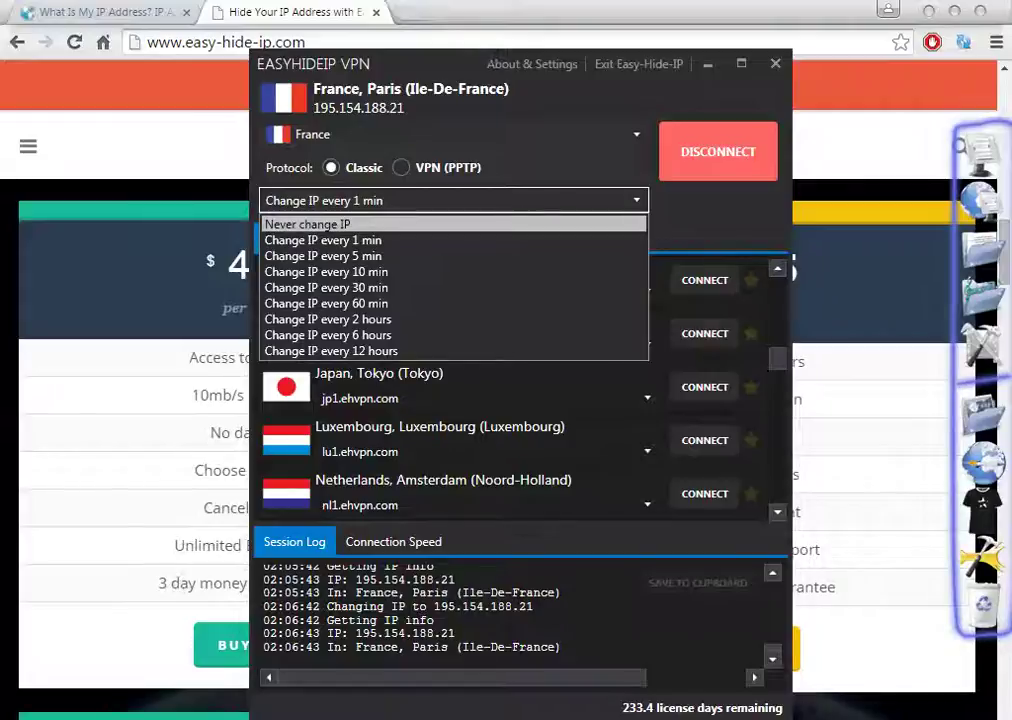
key(Return)
key(Left)
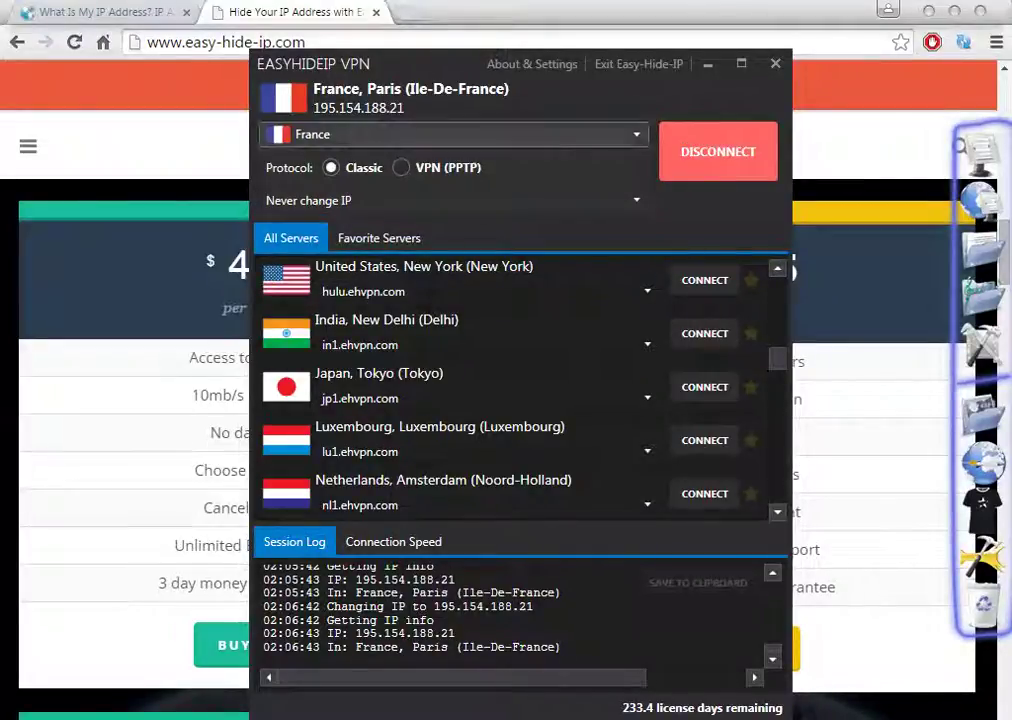
key(Tab)
key(Tab)
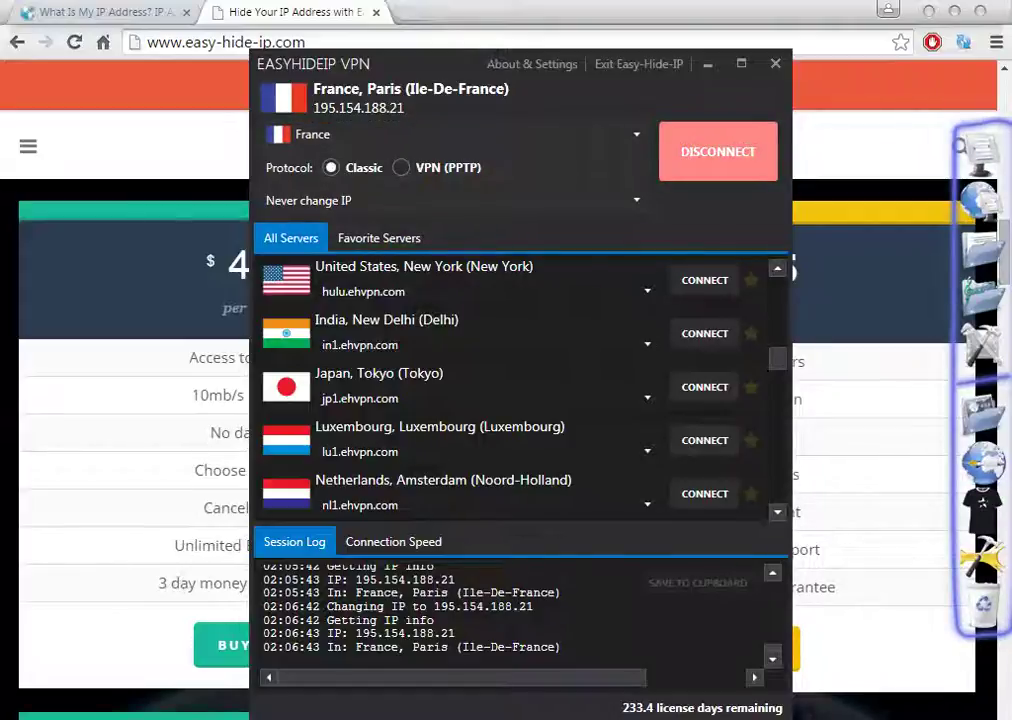
click(718, 151)
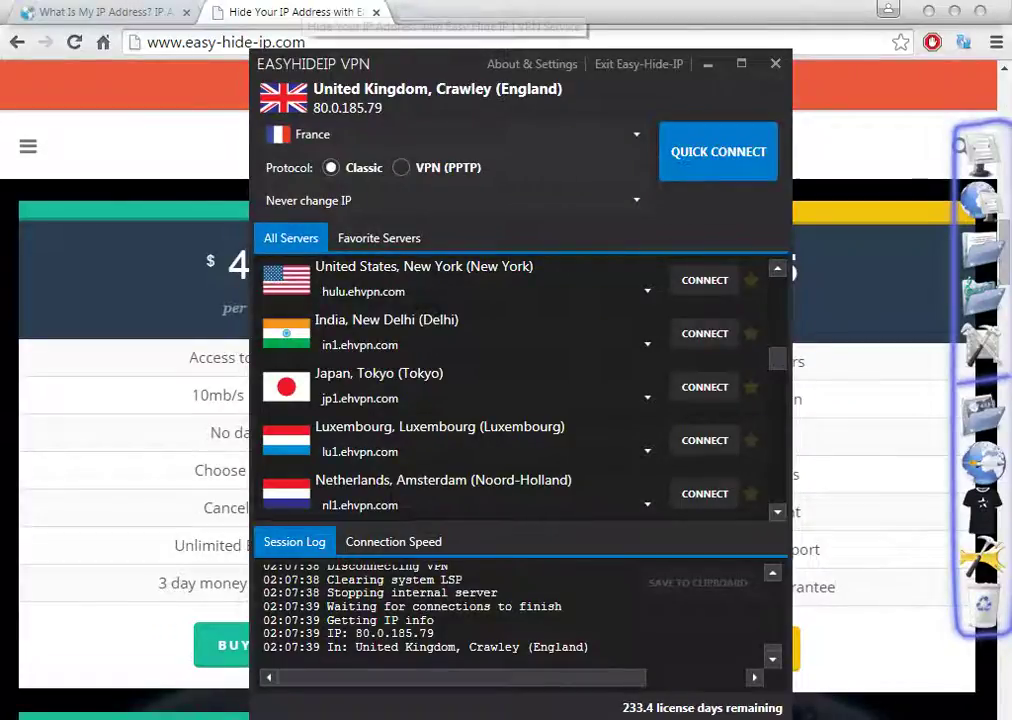
Bring Chrome forward and scroll easy-hide-ip.com back up to its 'Hide your IP' intro.
click(300, 12)
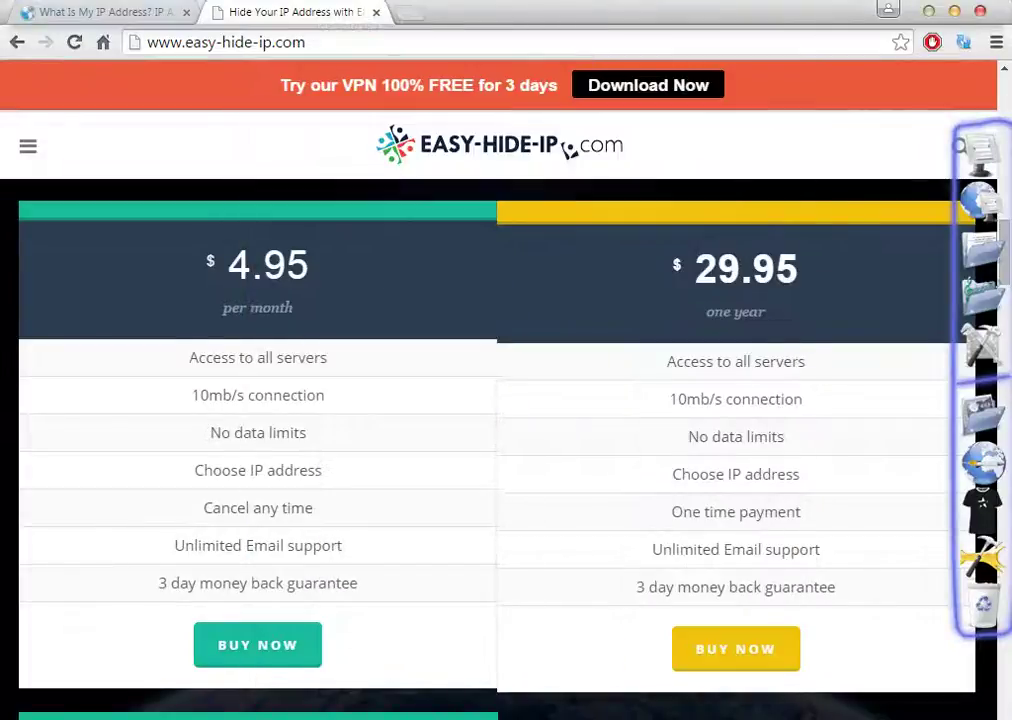
scroll(500, 450, up, 5)
scroll(500, 450, up, 5)
scroll(500, 450, up, 5)
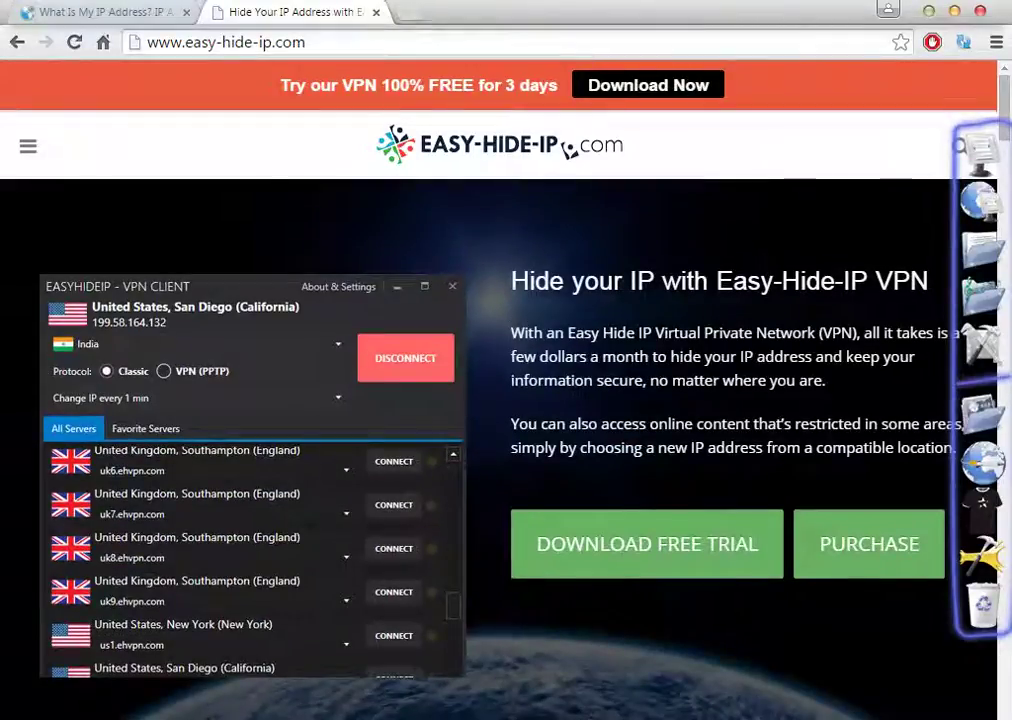